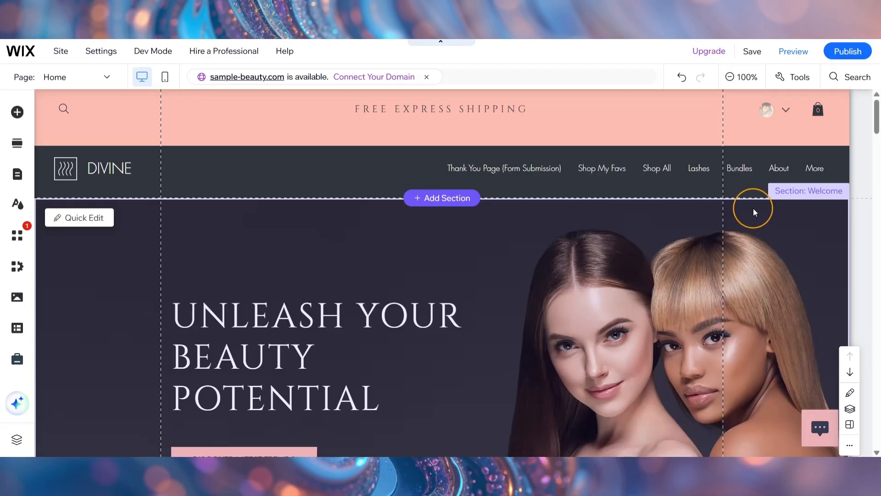
- Find the Wix Multilingual app in the App Market and add it to the site
click(751, 184)
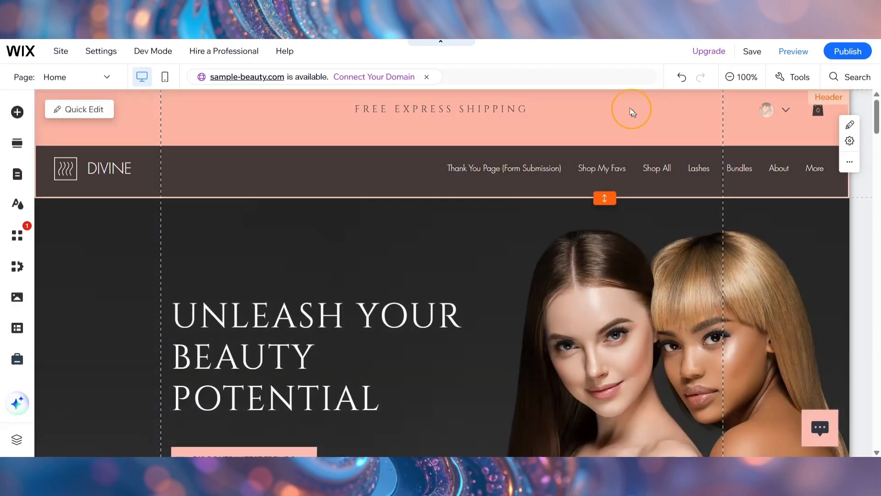
click(18, 236)
click(373, 329)
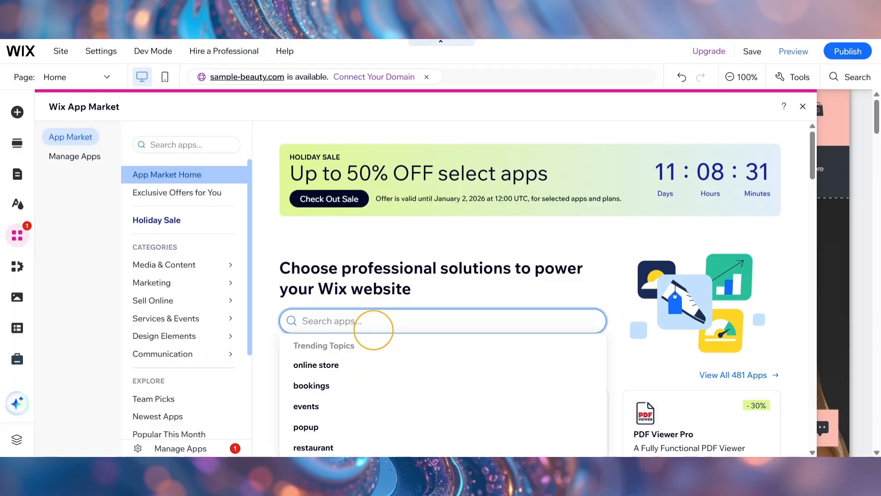
text(Wix multilingual)
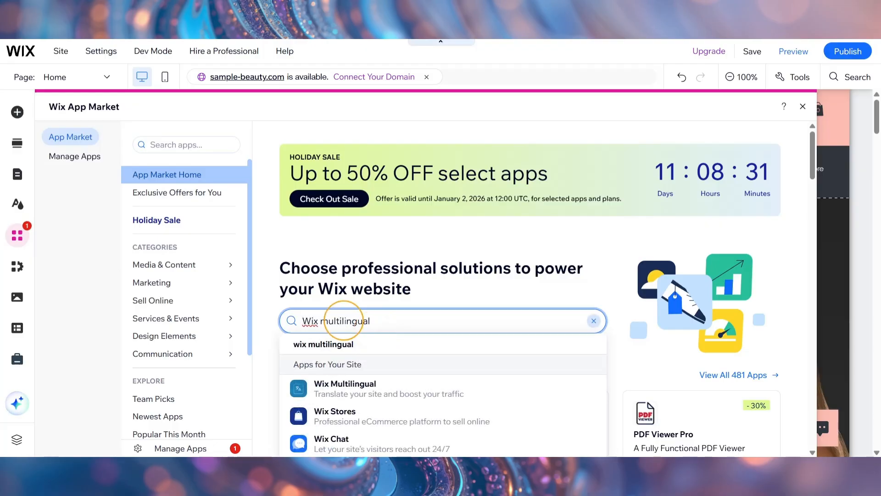
click(354, 399)
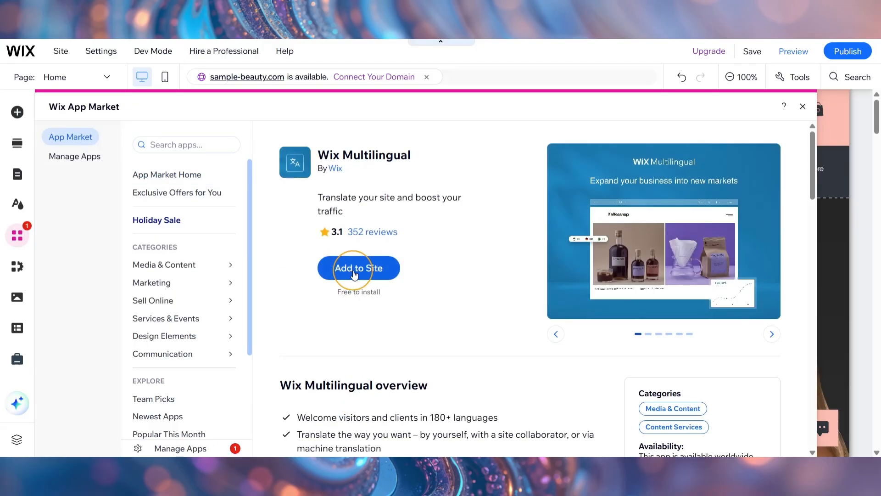
click(354, 271)
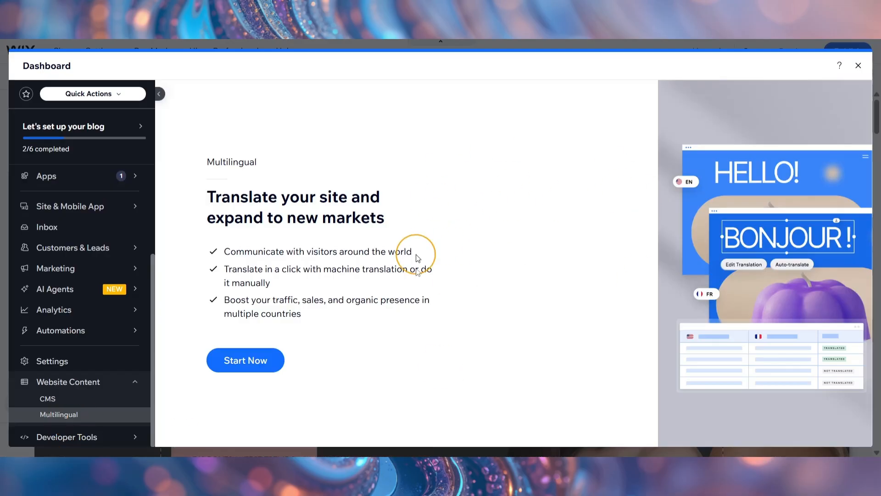
- Start the multilingual setup and confirm English as the site's original language with the United States flag
click(249, 363)
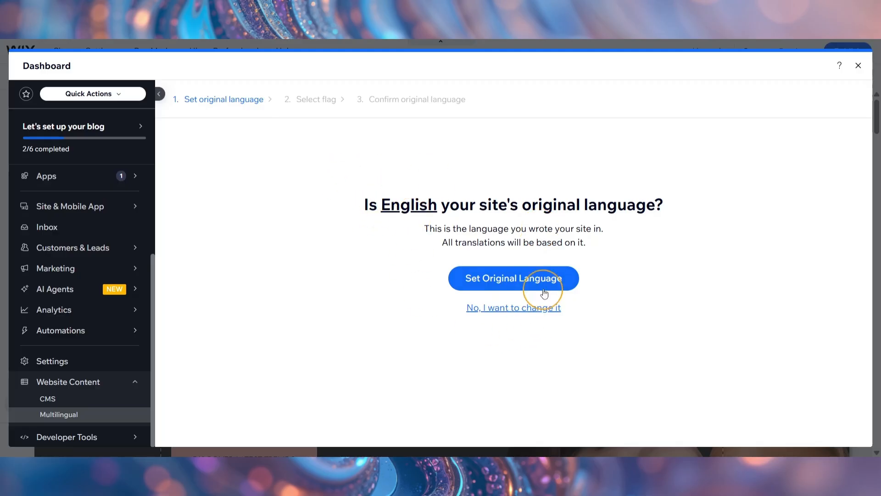
click(515, 287)
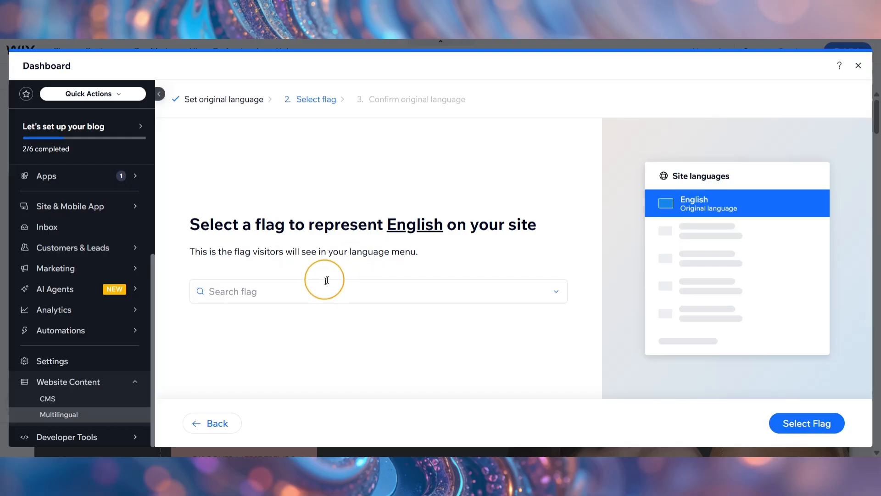
click(315, 290)
click(802, 429)
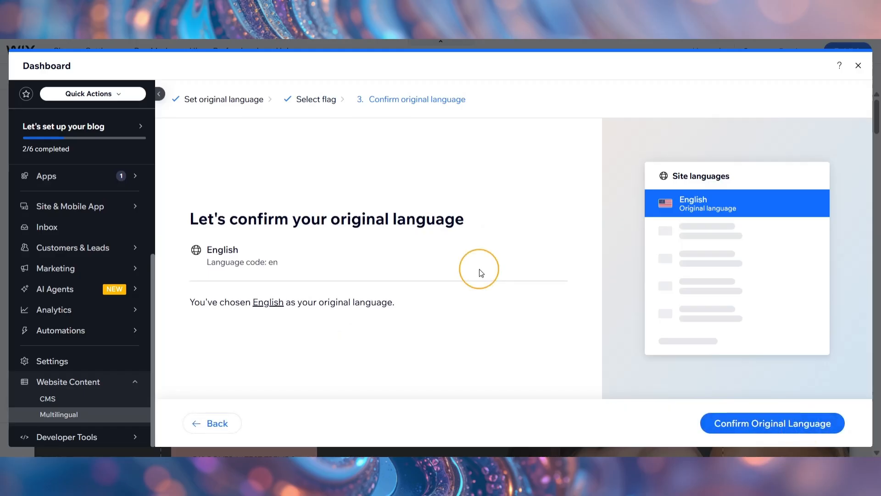
click(771, 430)
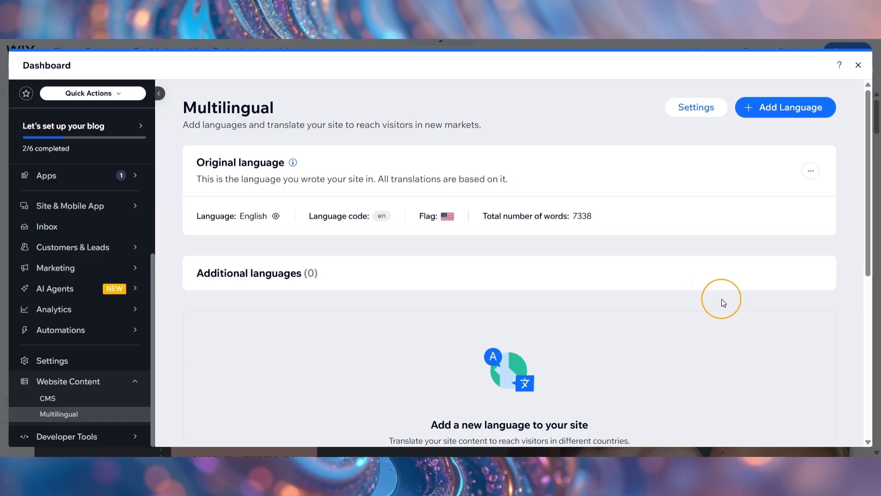
- Start adding a new site language, choosing French with the France flag
scroll(718, 291, down, 3)
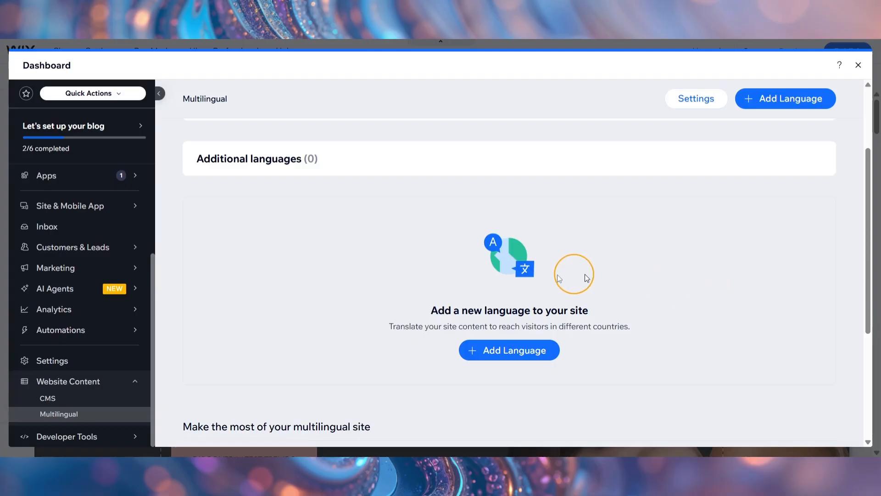
click(500, 357)
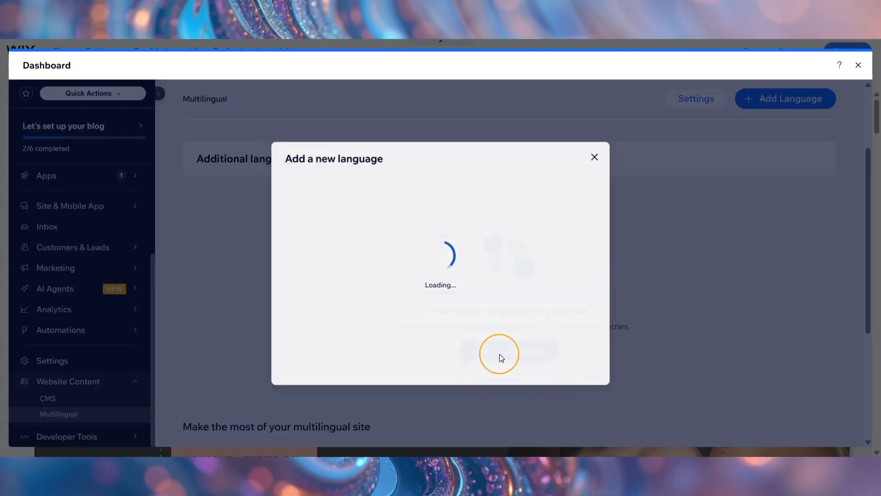
click(362, 197)
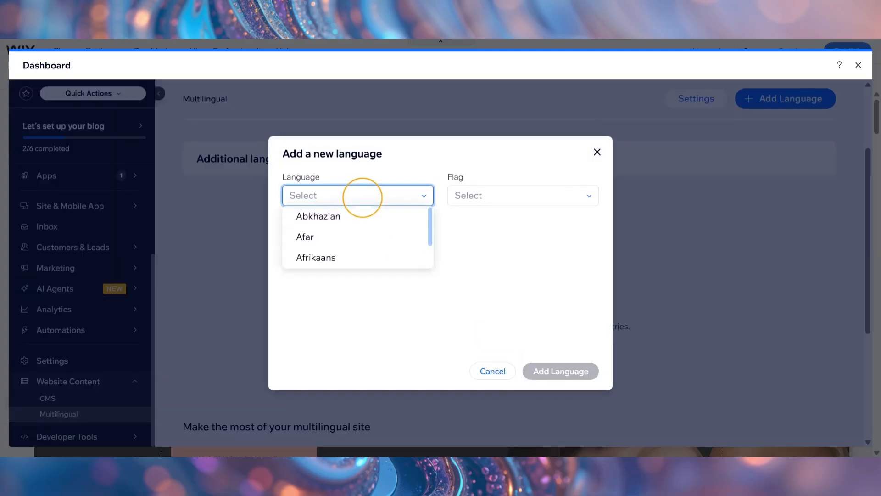
text(fre)
key(Return)
click(506, 165)
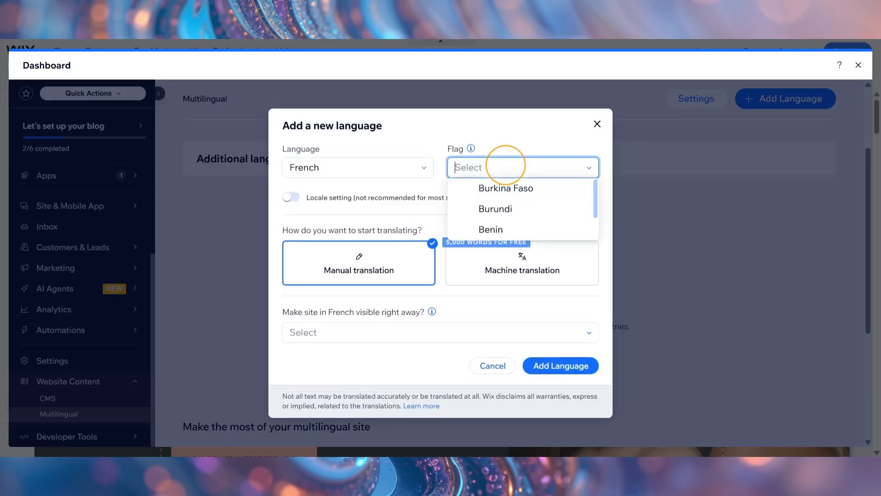
text(fra)
key(Return)
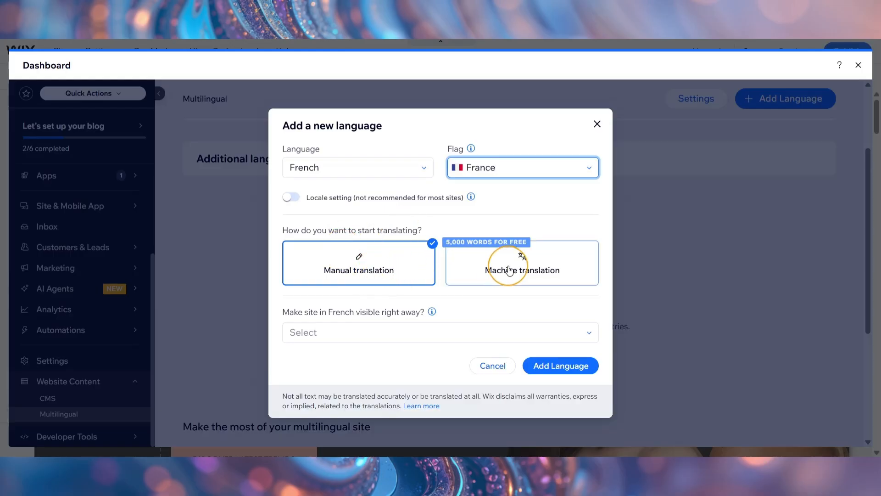
- Keep manual translation for French, make the language visible right away, and add it to the site
click(509, 271)
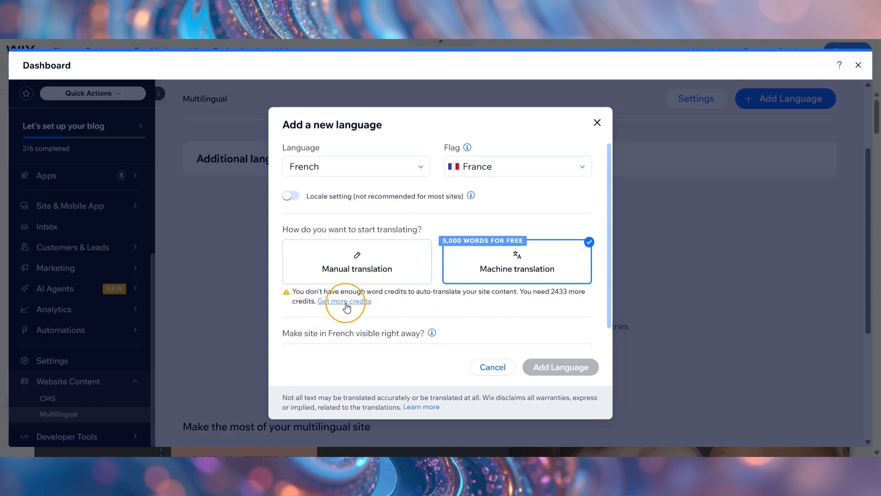
click(356, 271)
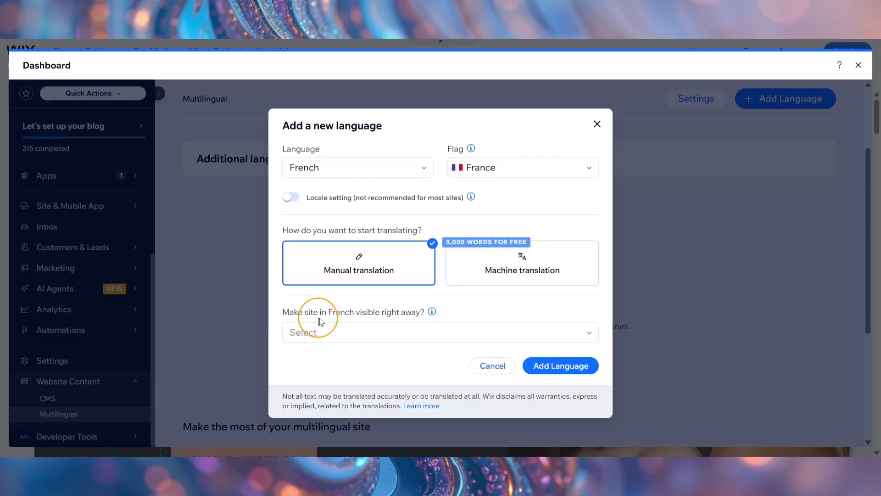
click(409, 331)
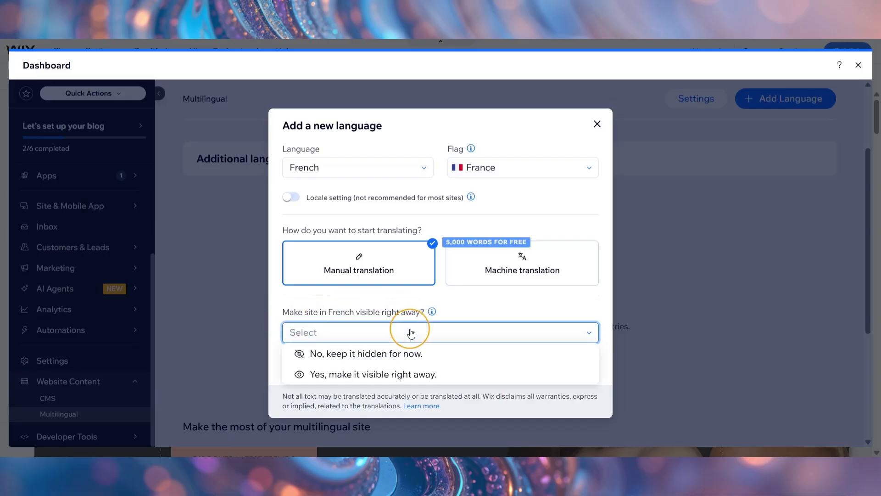
click(400, 374)
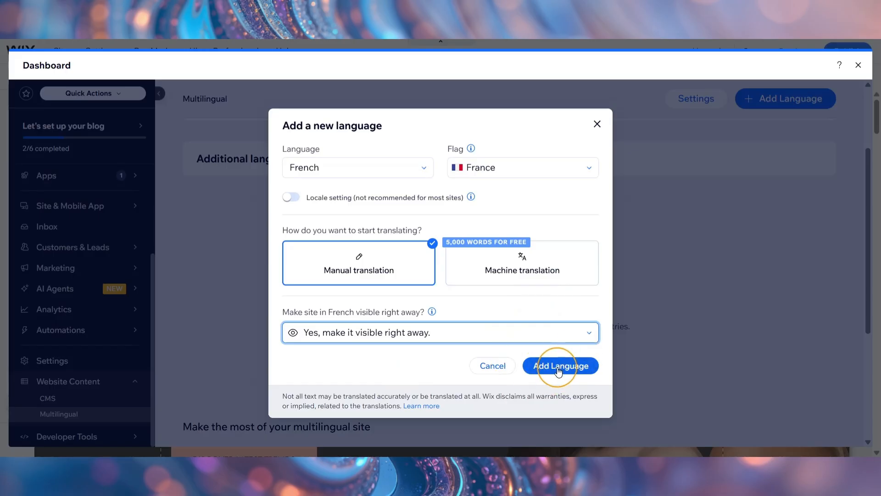
click(558, 370)
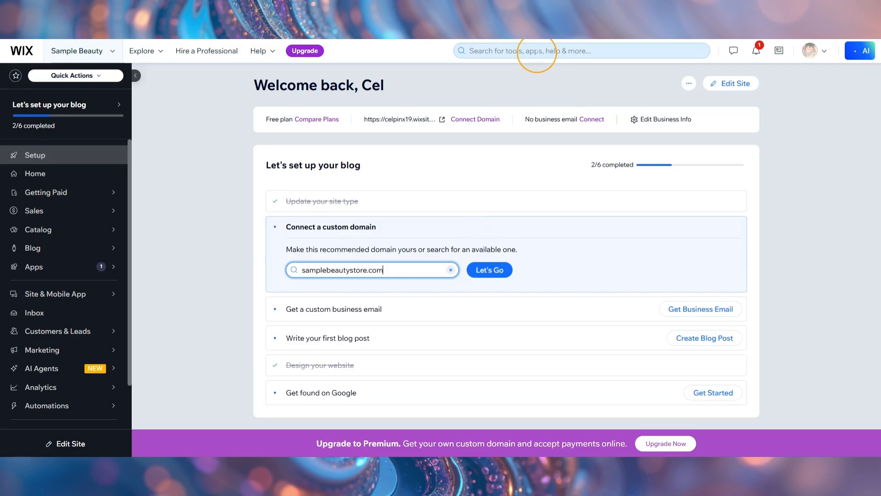
- Search the dashboard for the translation manager and open its Forms content
click(536, 52)
text(translation manager)
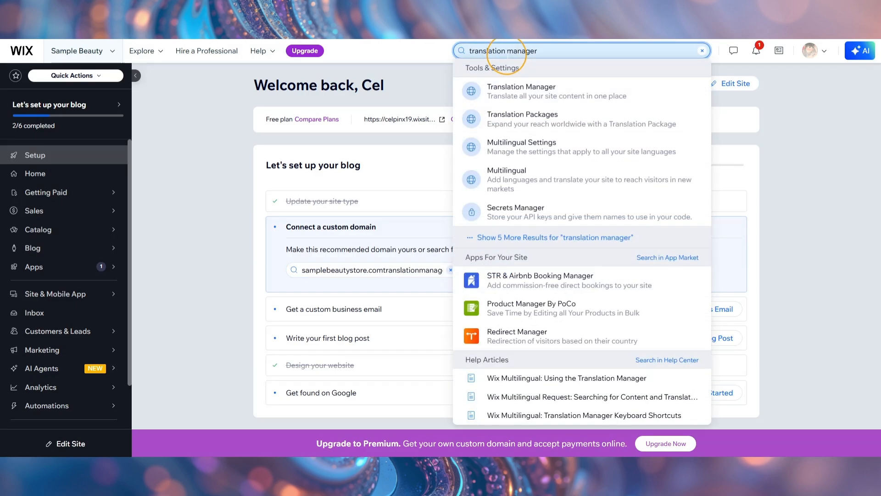
click(517, 99)
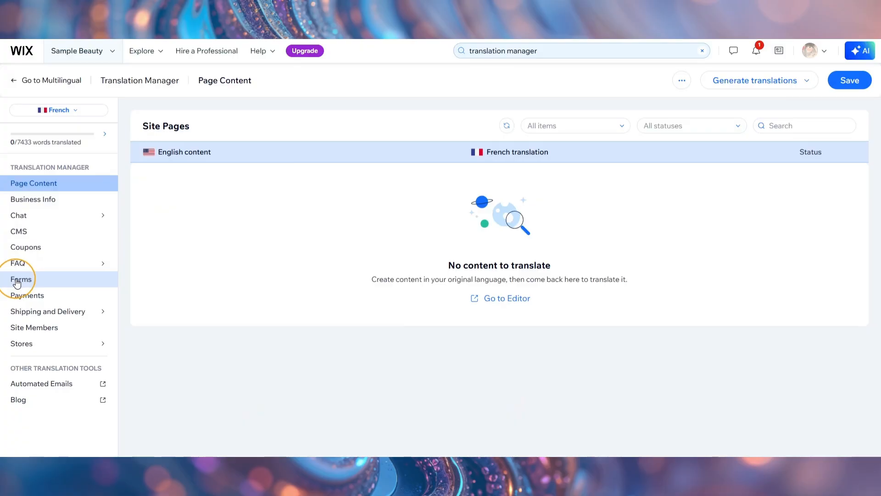
click(17, 281)
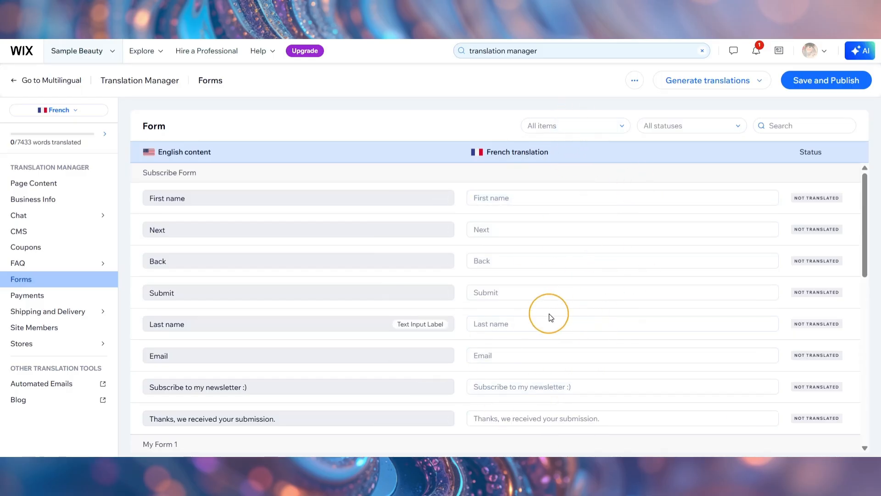
- Auto-translate the Subscribe Form's short labels into French, from First name through Email
click(523, 195)
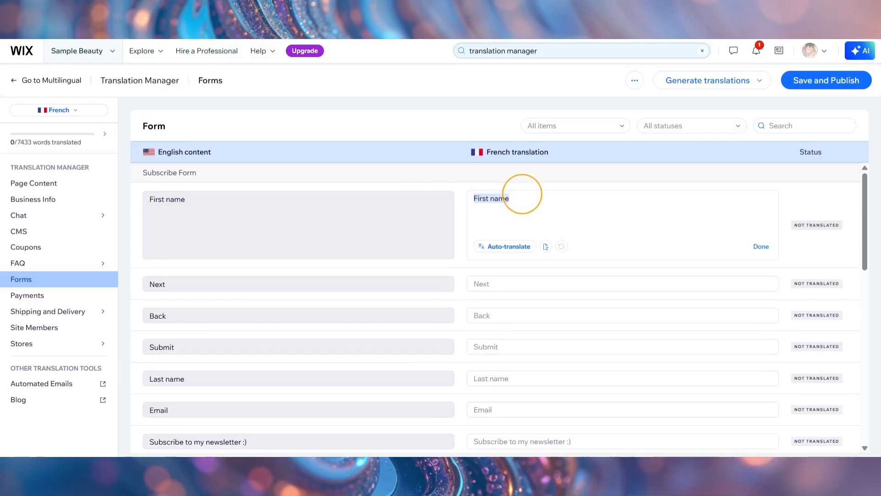
click(508, 247)
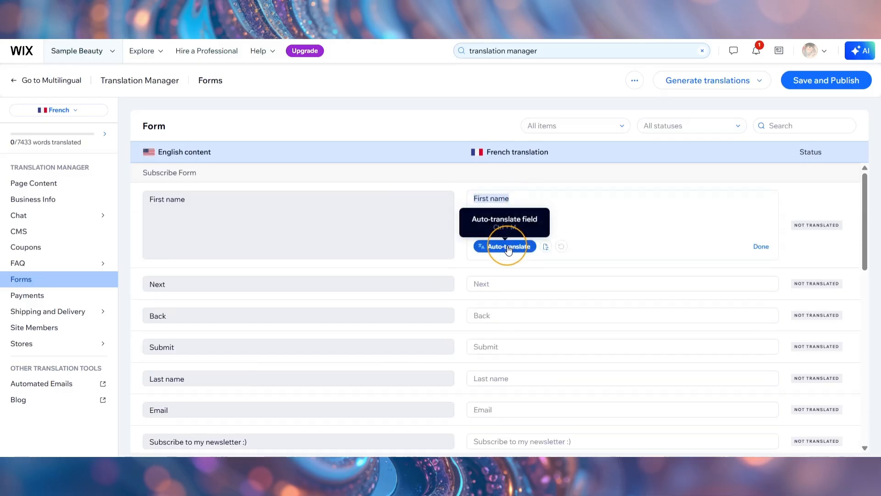
click(509, 284)
click(507, 278)
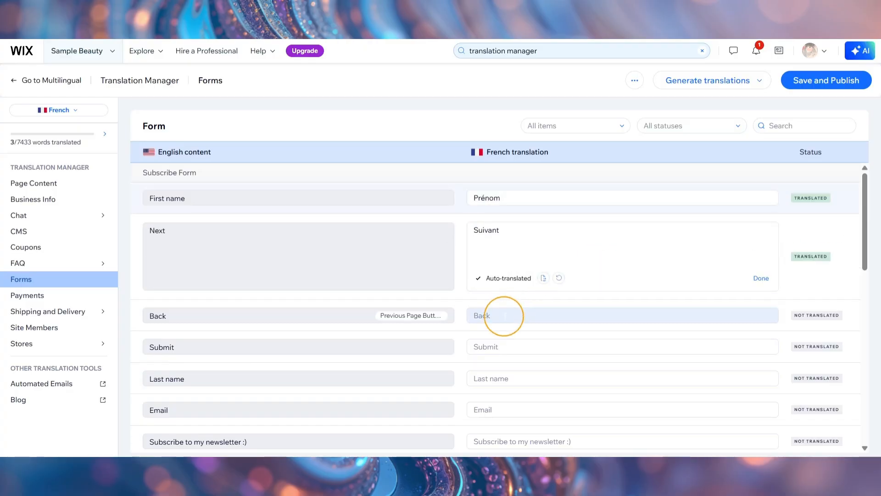
click(504, 315)
click(504, 310)
click(505, 347)
click(503, 341)
click(500, 378)
click(496, 373)
- Auto-translate the Subscribe Form's newsletter heading and submission thank-you message into French as rich content
click(732, 272)
click(696, 110)
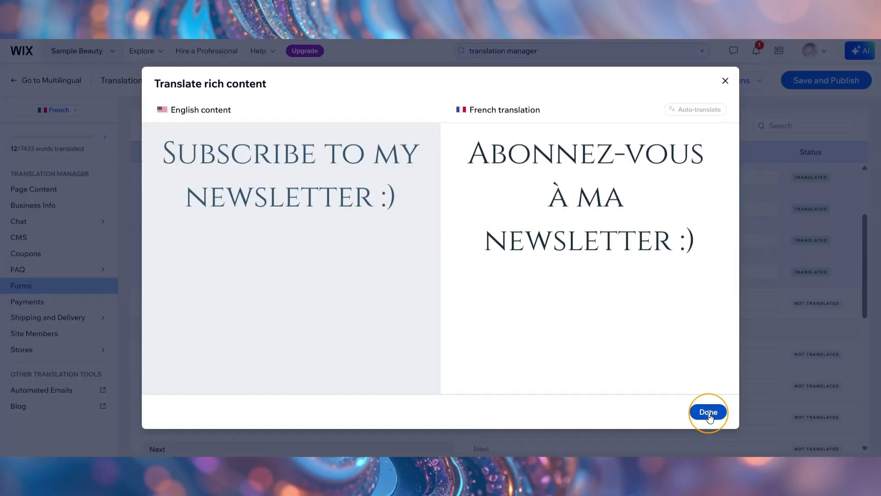
click(710, 413)
click(748, 304)
click(697, 111)
click(712, 415)
- Review the Subscribe Form's French translations, and save and publish them
scroll(713, 406, up, 3)
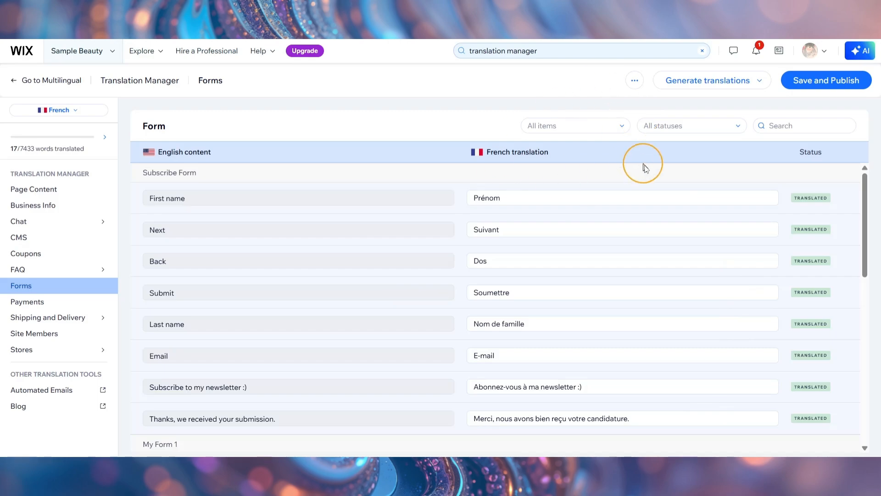
scroll(679, 236, down, 2)
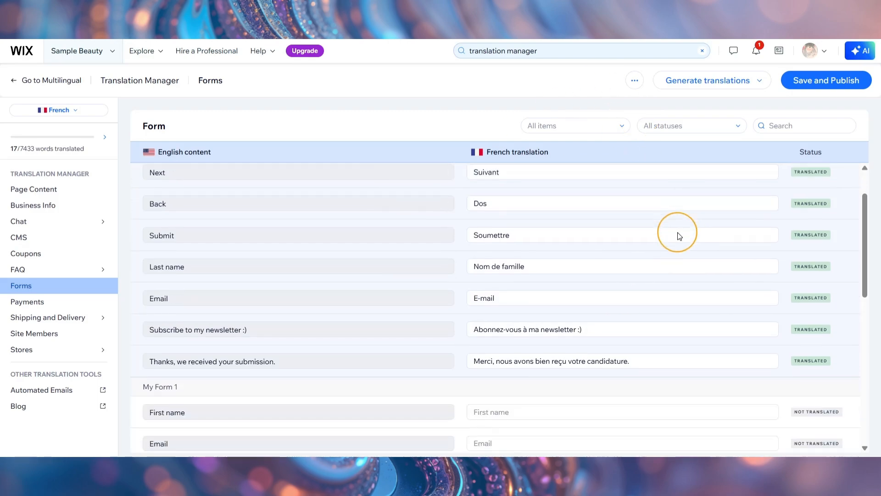
scroll(675, 226, up, 2)
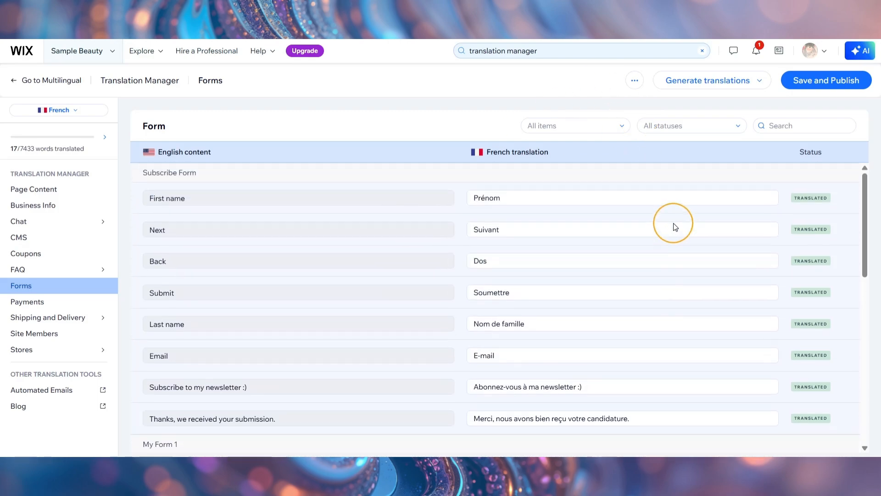
click(826, 84)
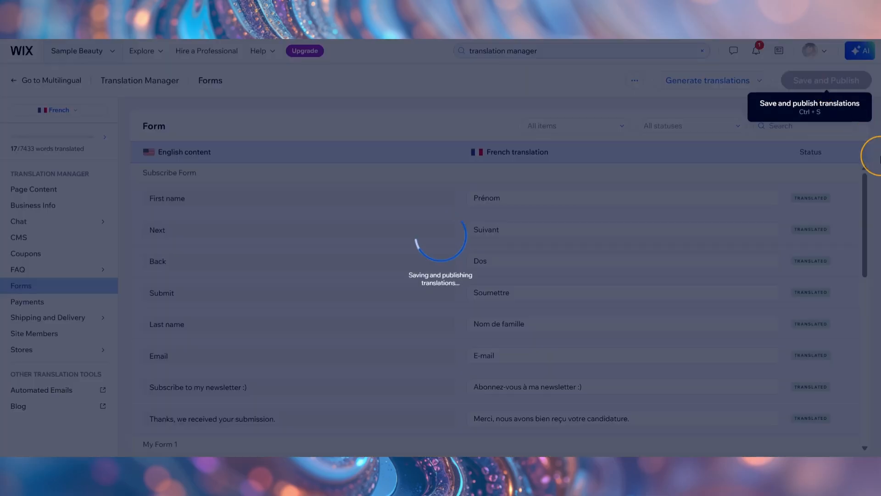